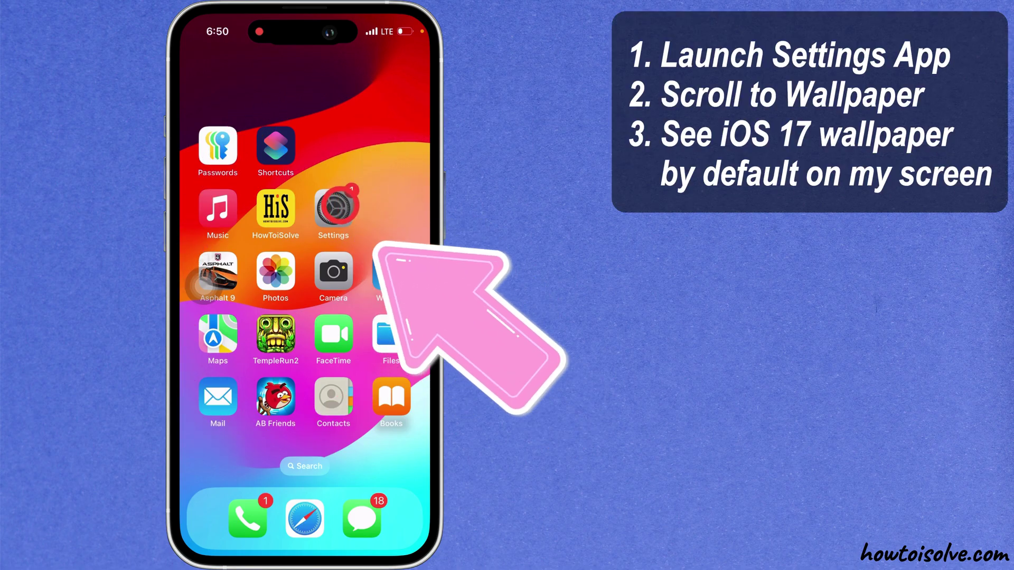
- Launch the Settings app from the home screen
{"action": "left_click", "coordinate": [336, 205]}
{"action": "scroll", "coordinate": [331, 272], "scroll_direction": "down", "scroll_amount": 2}
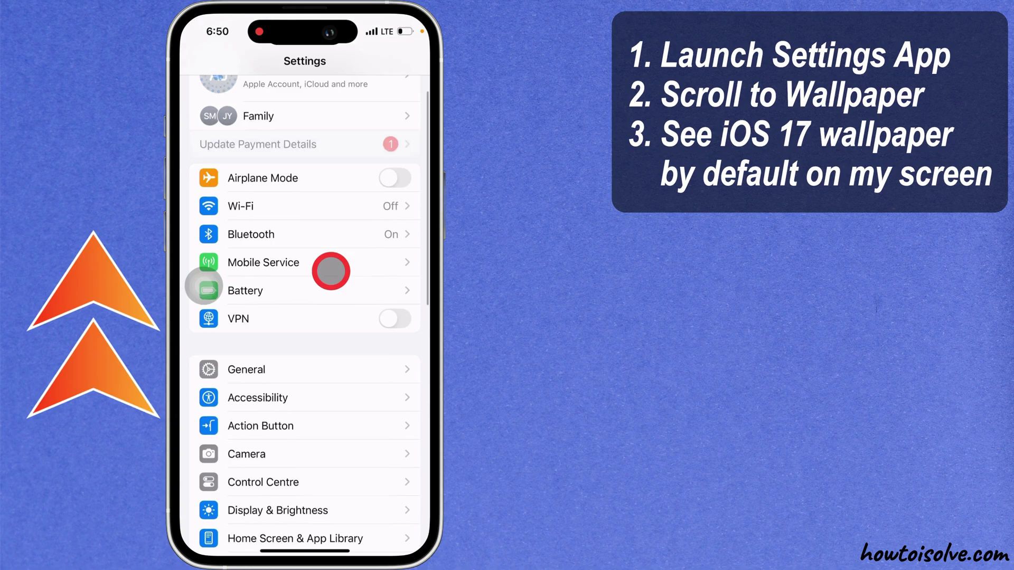
{"action": "scroll", "coordinate": [332, 272], "scroll_direction": "down", "scroll_amount": 3}
{"action": "scroll", "coordinate": [331, 270], "scroll_direction": "down", "scroll_amount": 2}
{"action": "scroll", "coordinate": [331, 270], "scroll_direction": "down", "scroll_amount": 2}
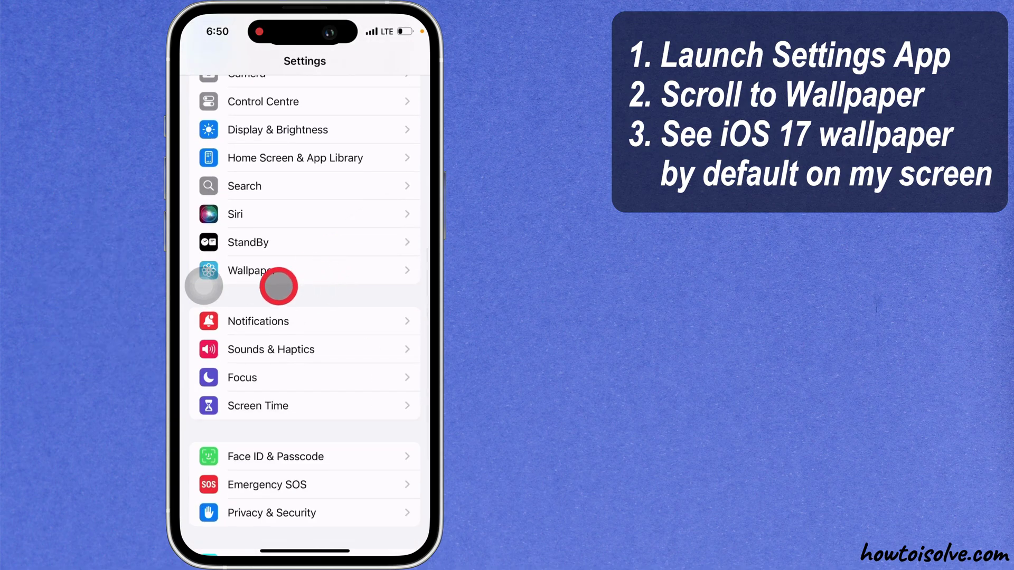
- Open Wallpaper settings and swipe through the saved pairs, including the puppy pair
{"action": "left_click", "coordinate": [325, 267]}
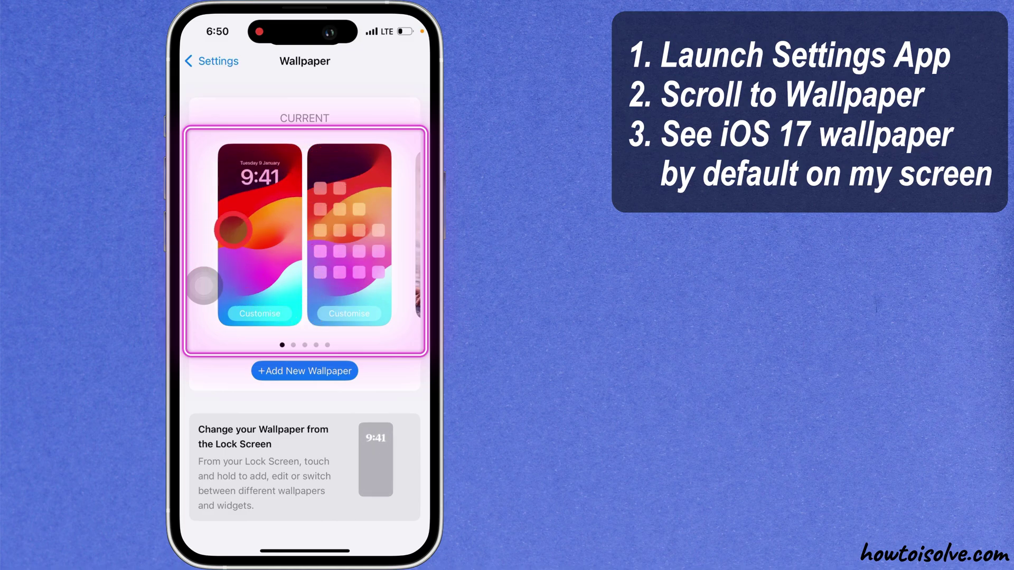
{"action": "left_click_drag", "start_coordinate": [346, 243], "coordinate": [253, 238]}
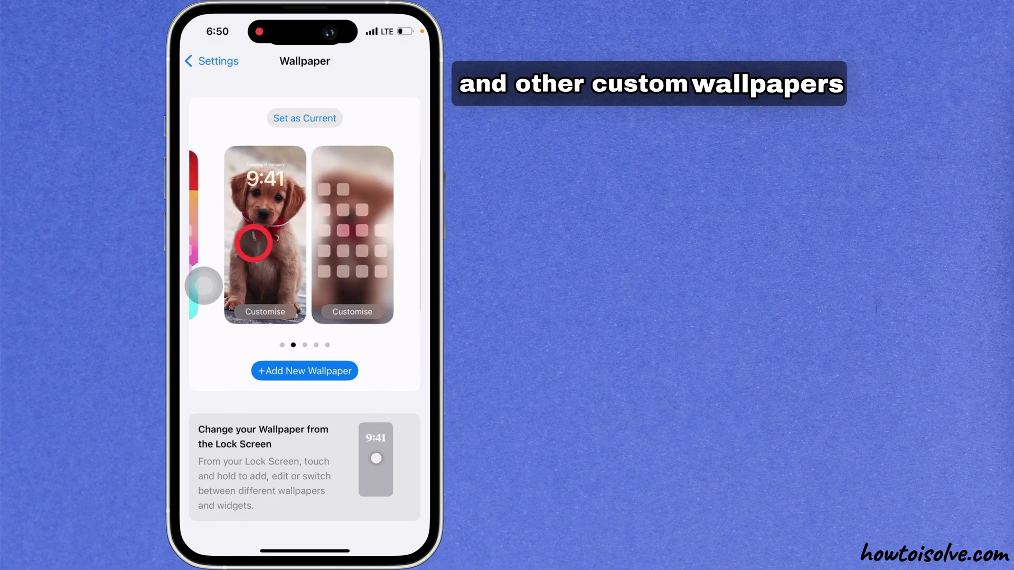
{"action": "left_click_drag", "start_coordinate": [318, 229], "coordinate": [196, 227]}
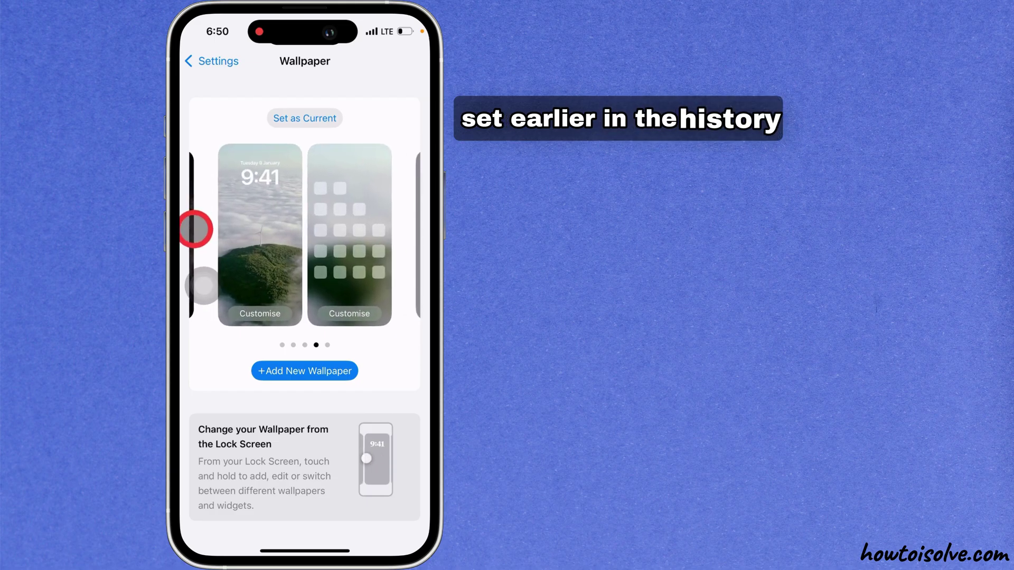
{"action": "mouse_move", "coordinate": [352, 233]}
{"action": "left_mouse_down"}
{"action": "mouse_move", "coordinate": [190, 233]}
{"action": "mouse_move", "coordinate": [271, 198]}
{"action": "mouse_move", "coordinate": [332, 220]}
{"action": "mouse_move", "coordinate": [294, 227]}
{"action": "mouse_move", "coordinate": [340, 215]}
{"action": "left_mouse_up"}
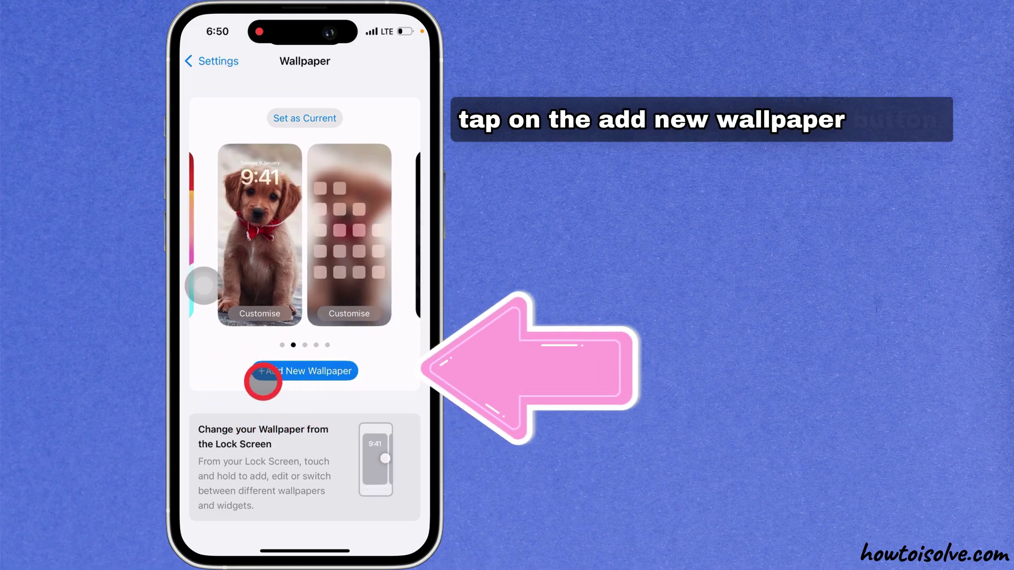
- Open the Add New Wallpaper gallery to reach the iOS 18 wallpapers
{"action": "left_click", "coordinate": [309, 373]}
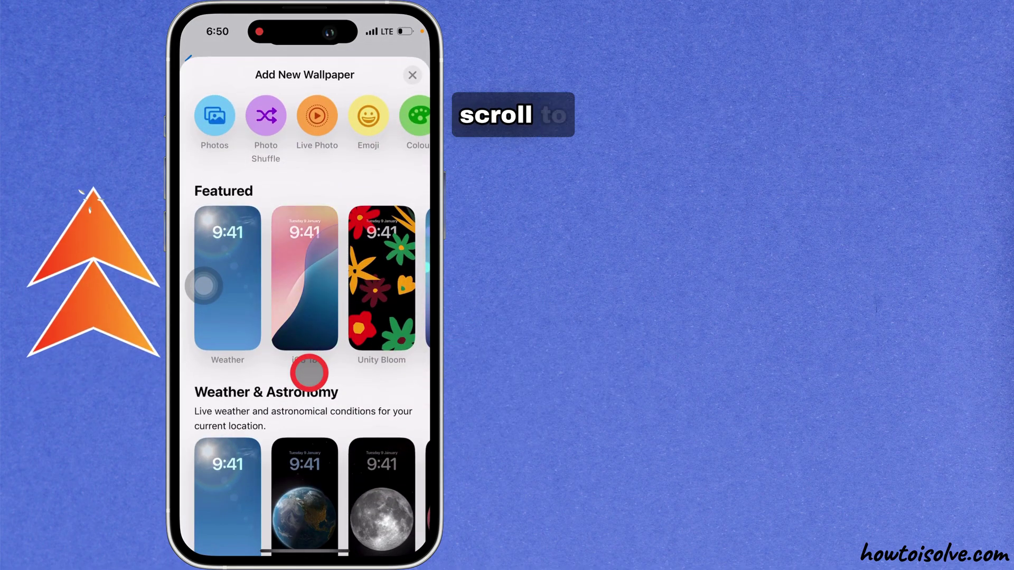
{"action": "scroll", "coordinate": [309, 373], "scroll_direction": "down", "scroll_amount": 2}
{"action": "scroll", "coordinate": [309, 372], "scroll_direction": "down", "scroll_amount": 2}
{"action": "scroll", "coordinate": [309, 373], "scroll_direction": "down", "scroll_amount": 3}
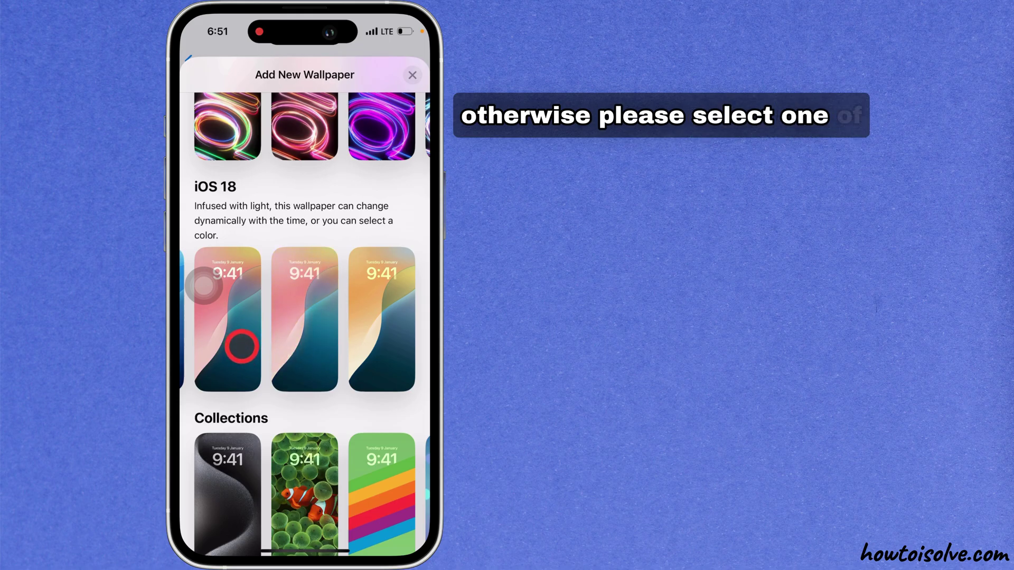
- Open an iOS 18 wallpaper and swipe through Azure, Pink and Yellow to Dynamic
{"action": "left_click", "coordinate": [235, 371]}
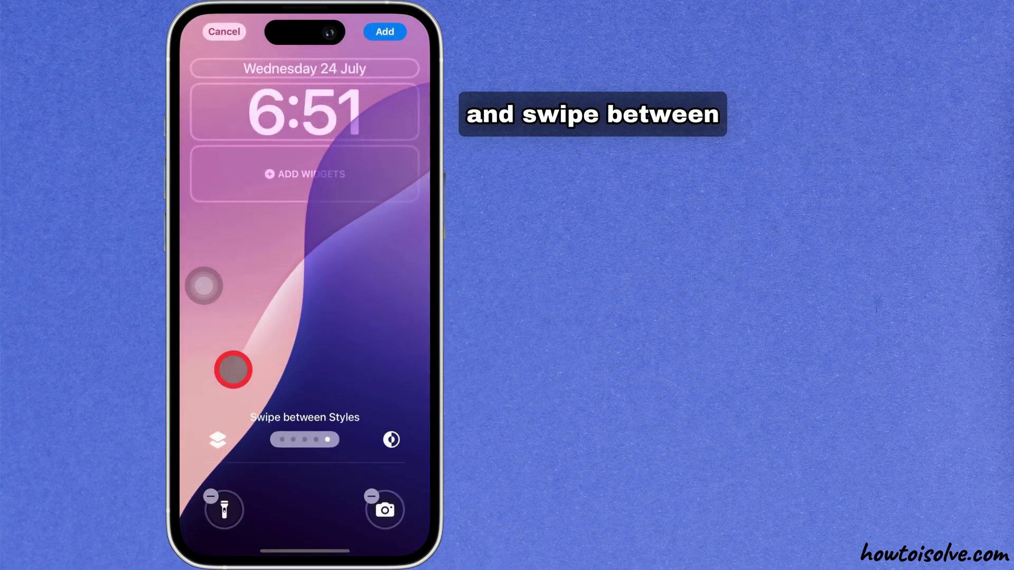
{"action": "left_click_drag", "start_coordinate": [278, 343], "coordinate": [398, 342]}
{"action": "left_click_drag", "start_coordinate": [207, 368], "coordinate": [335, 360]}
{"action": "left_click_drag", "start_coordinate": [252, 373], "coordinate": [408, 355]}
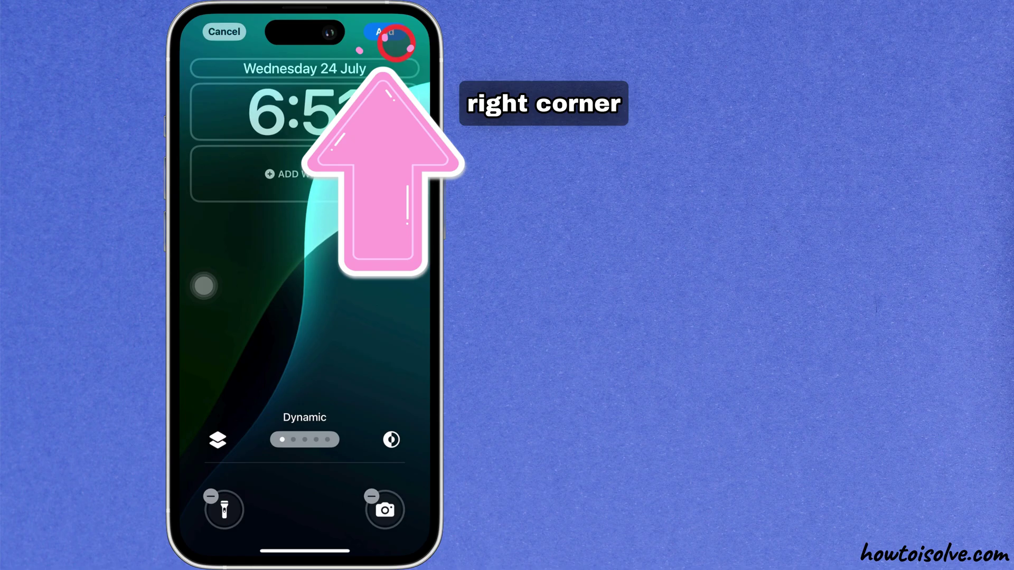
- Add the Dynamic iOS 18 wallpaper as a lock and home screen pair
{"action": "left_click", "coordinate": [385, 31]}
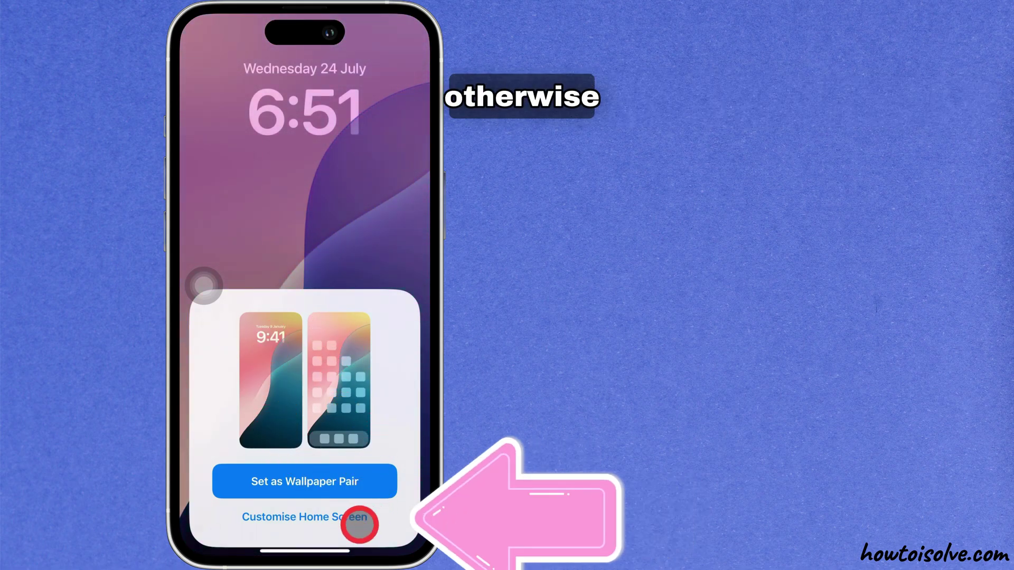
- Open the home screen editor for the Dynamic iOS 18 wallpaper
{"action": "left_click", "coordinate": [299, 519]}
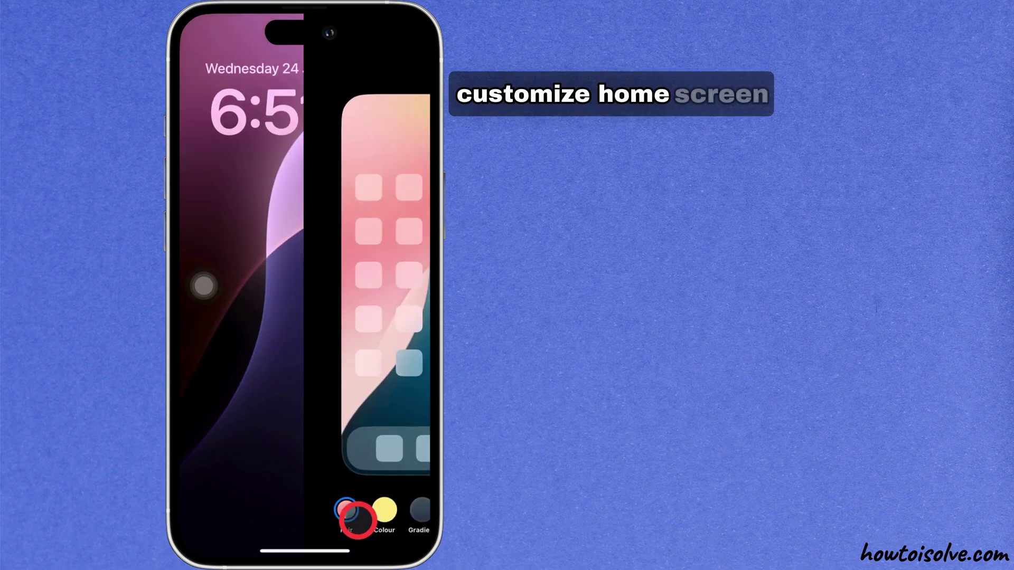